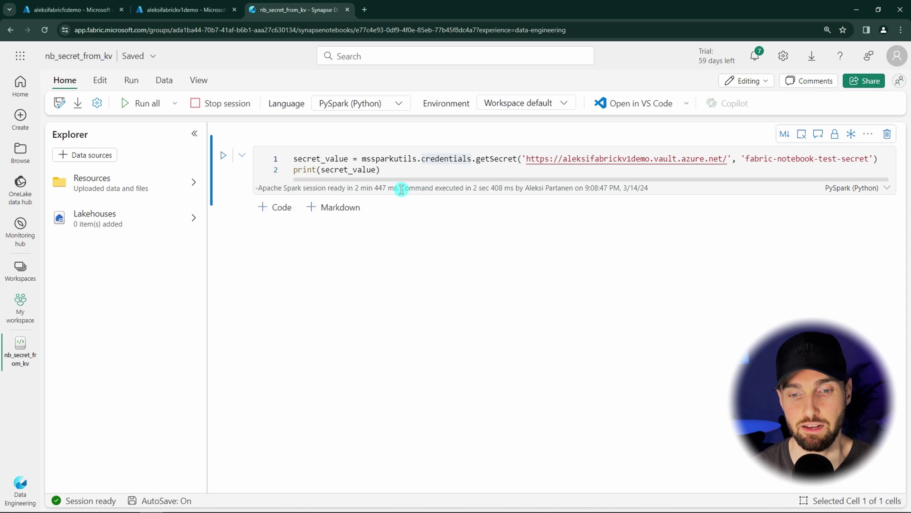
- Point out mssparkutils, credentials, getSecret and the vault URL, then show the key vault in Azure
double_click(396, 160)
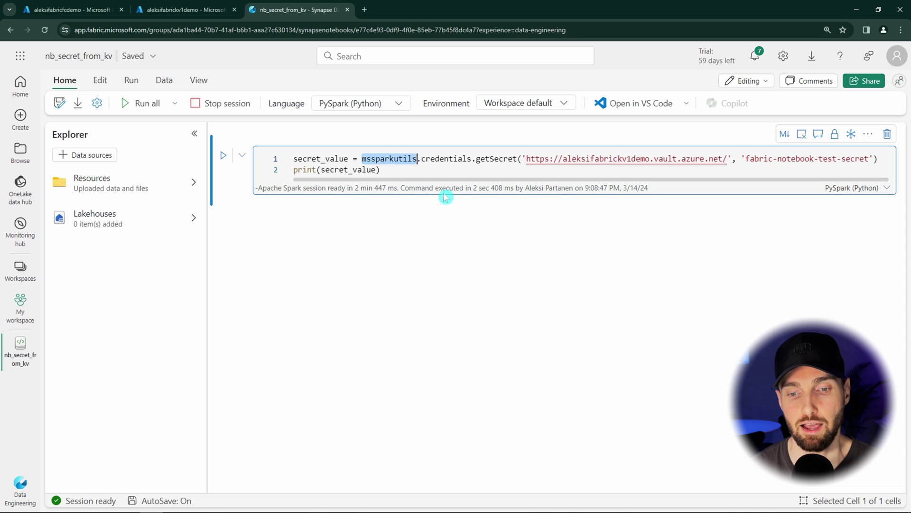
left_click(444, 159)
double_click(444, 159)
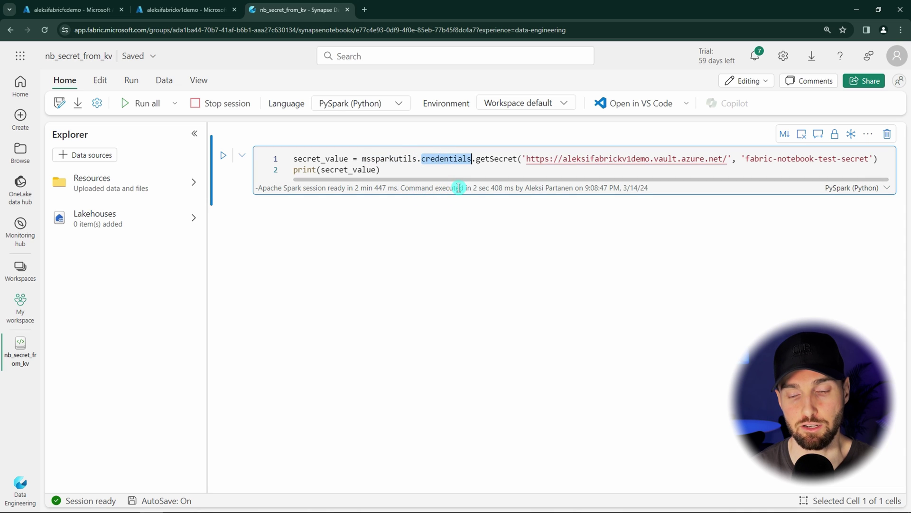
double_click(503, 159)
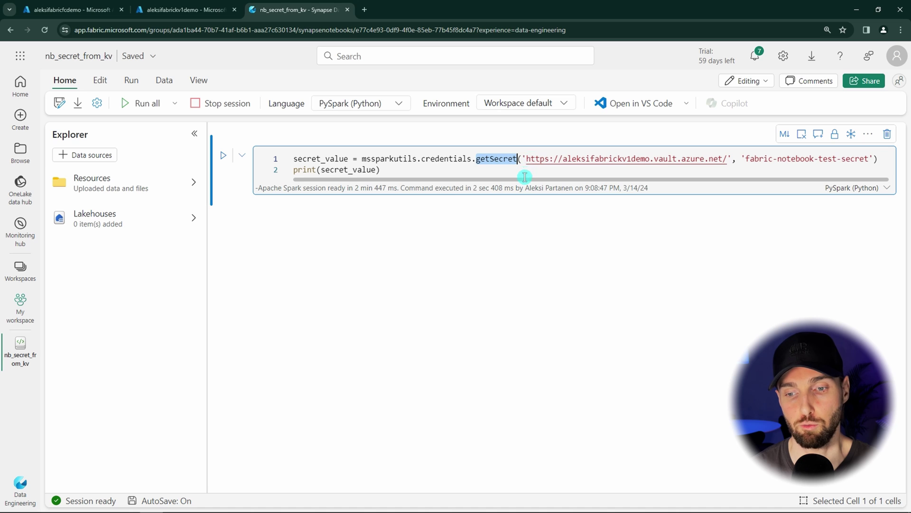
left_click_drag(529, 160, 712, 159)
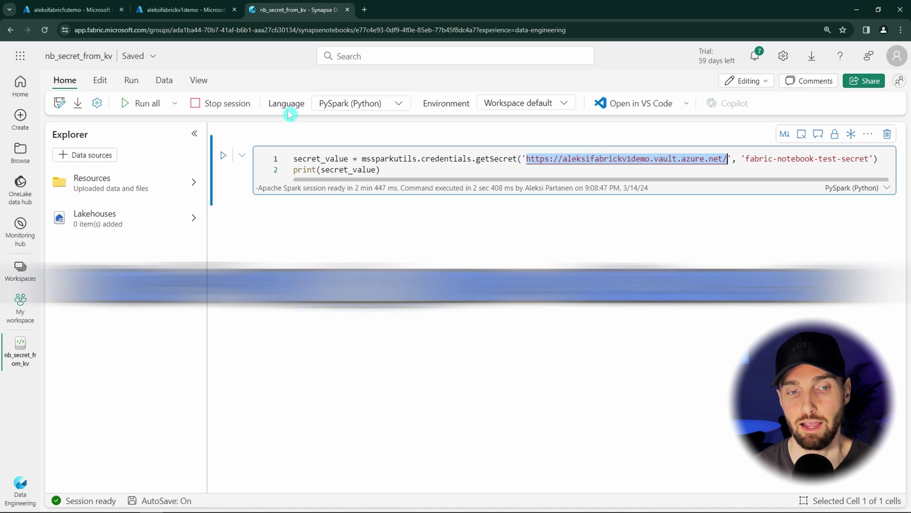
left_click(183, 11)
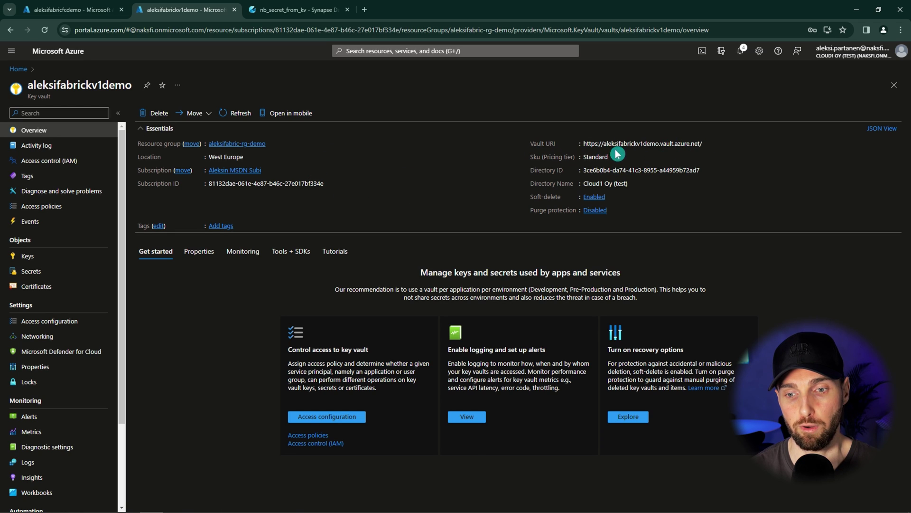
- Copy the key vault's Vault URI and return to the nb_secret_from_kv notebook
left_click(708, 143)
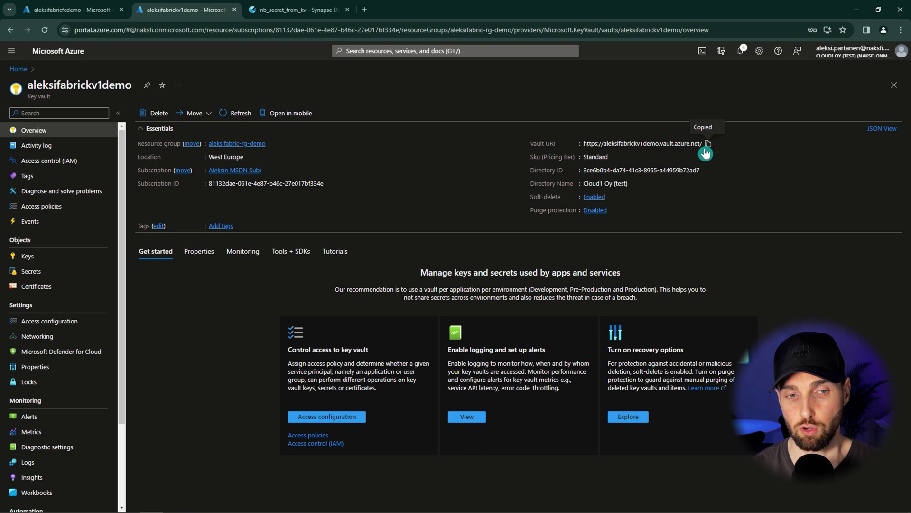
left_click(299, 10)
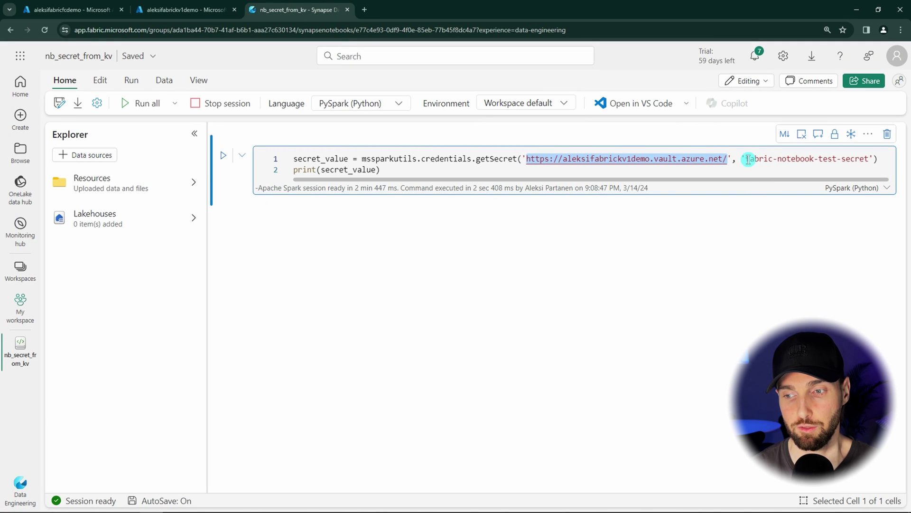
- Point out the secret name fabric-notebook-test-secret and secret_value, then run the cell with Ctrl+Enter
left_click_drag(747, 160, 863, 159)
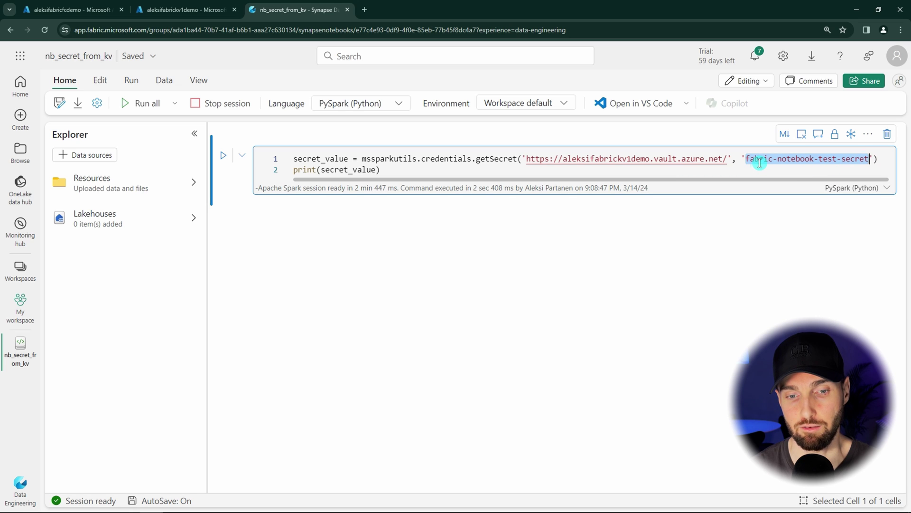
key("Right")
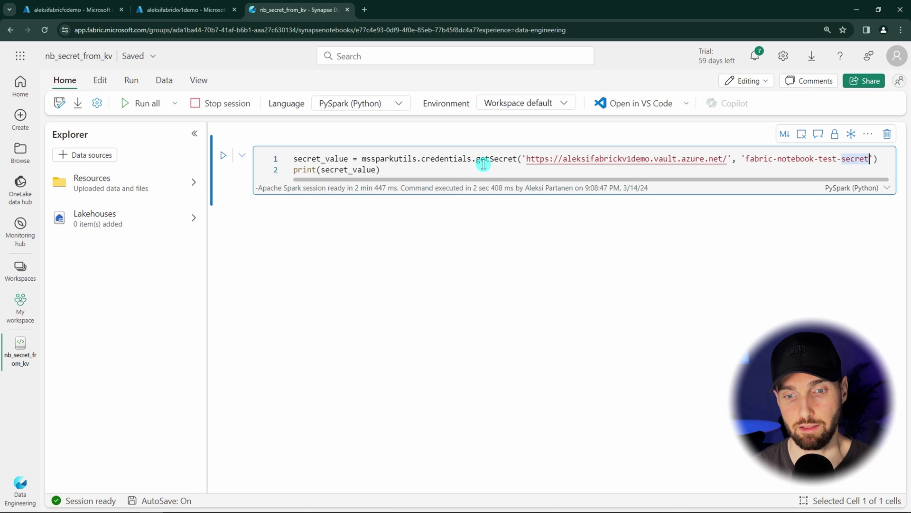
left_click(508, 171)
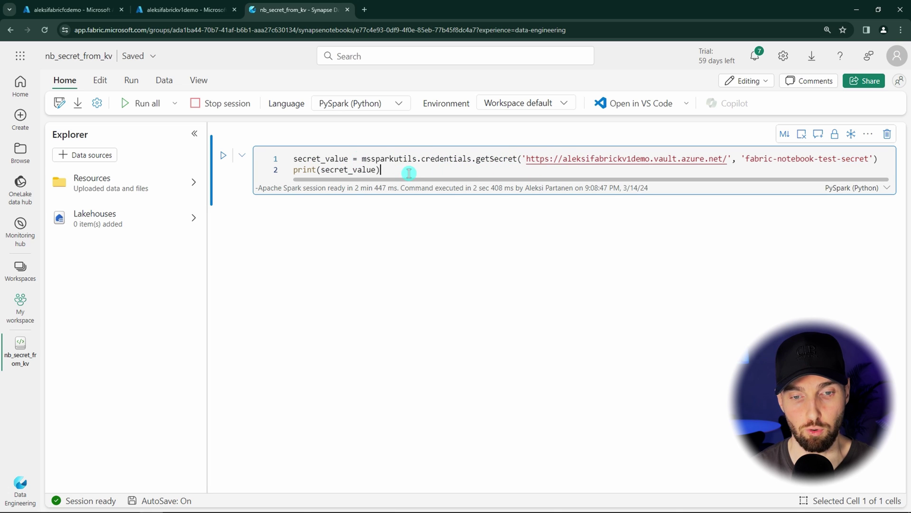
double_click(336, 161)
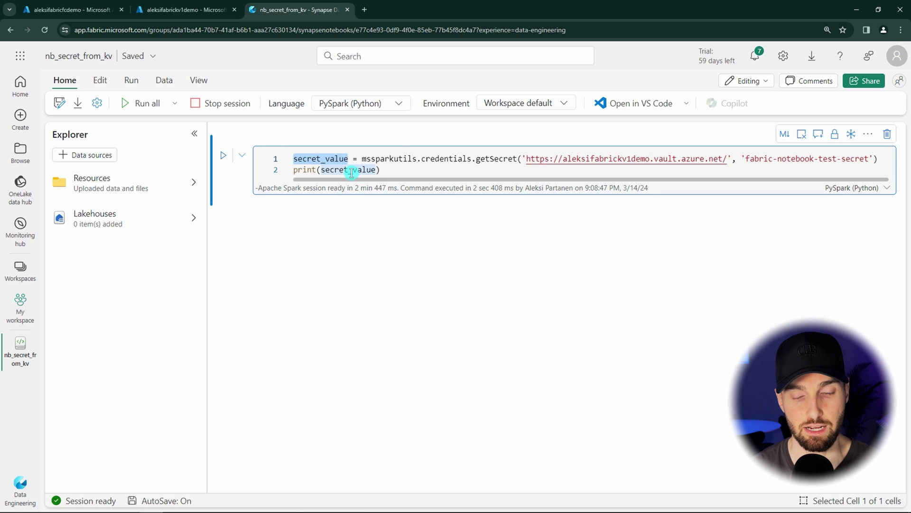
double_click(351, 171)
left_click(419, 173)
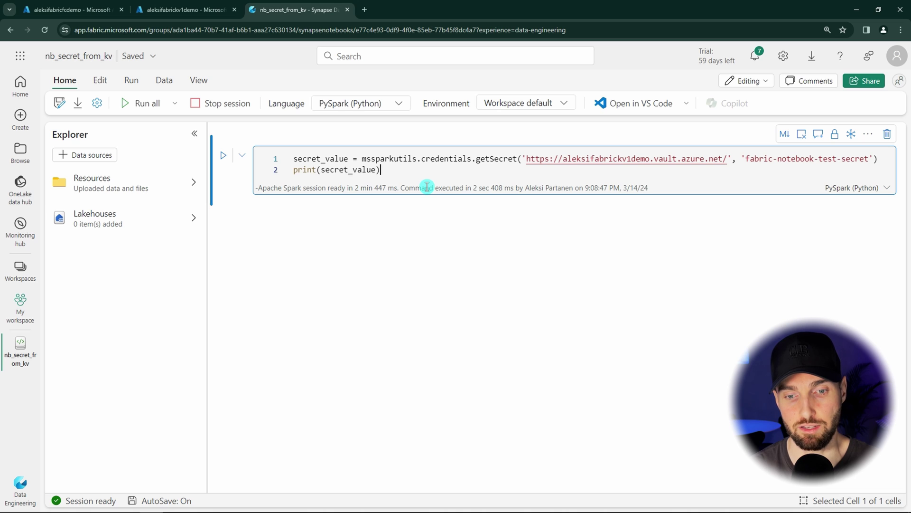
key("ctrl+Return")
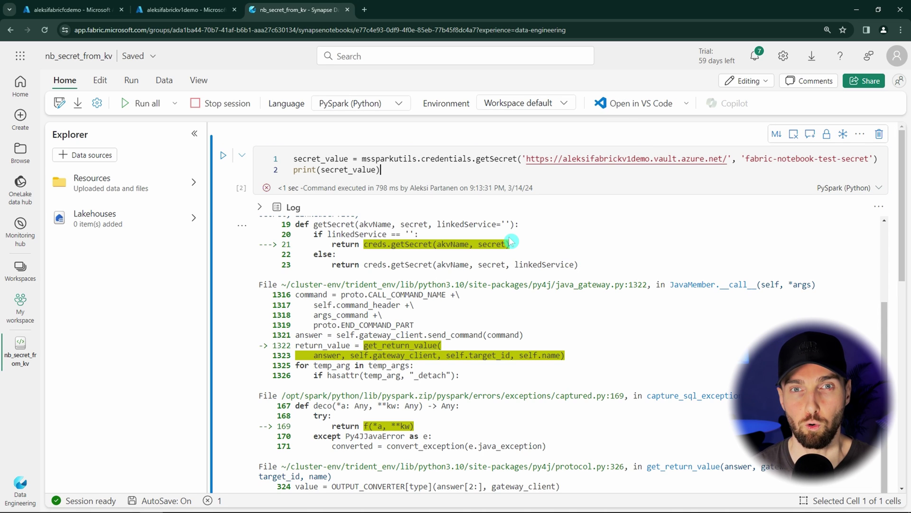
- Highlight the 403 Forbidden 'Caller is not authorized' message in the cell's error output
scroll(499, 246, "down", 8)
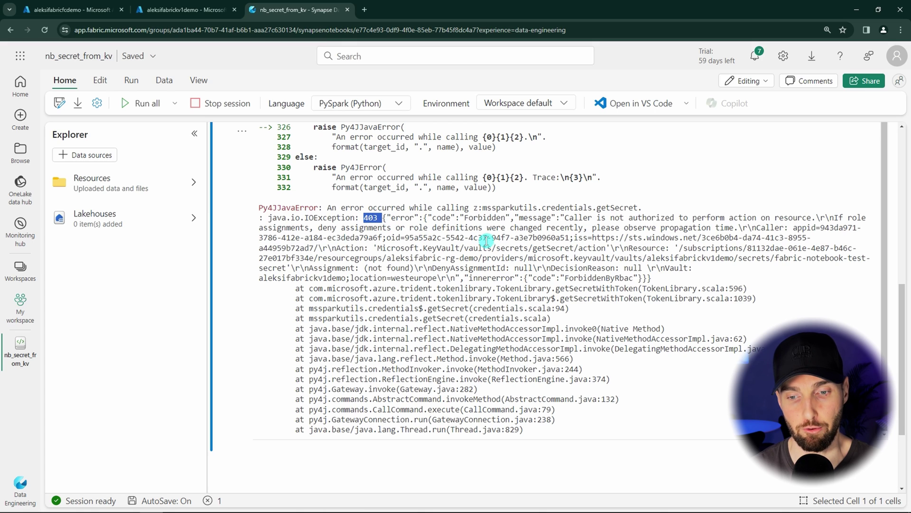
double_click(483, 218)
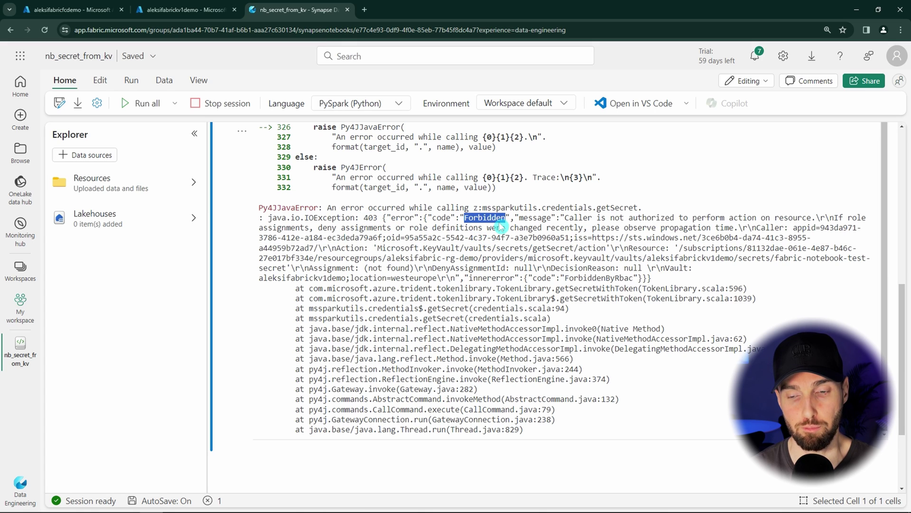
left_click_drag(566, 218, 812, 219)
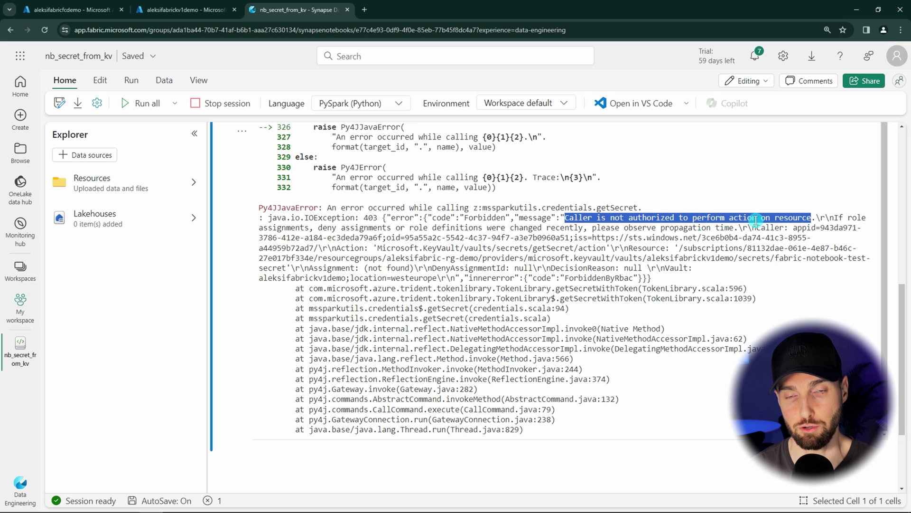
scroll(559, 263, "up", 1)
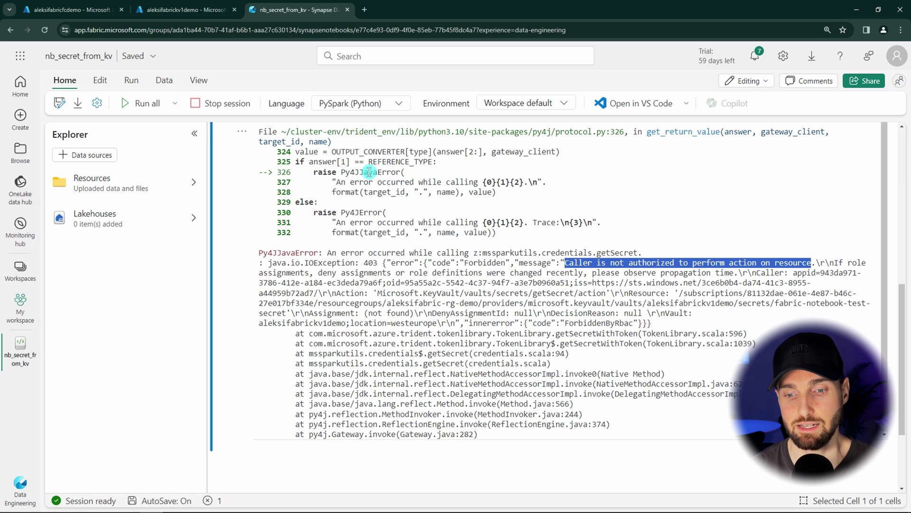
- View your own role assignments on the key vault under Access control (IAM)
left_click(205, 12)
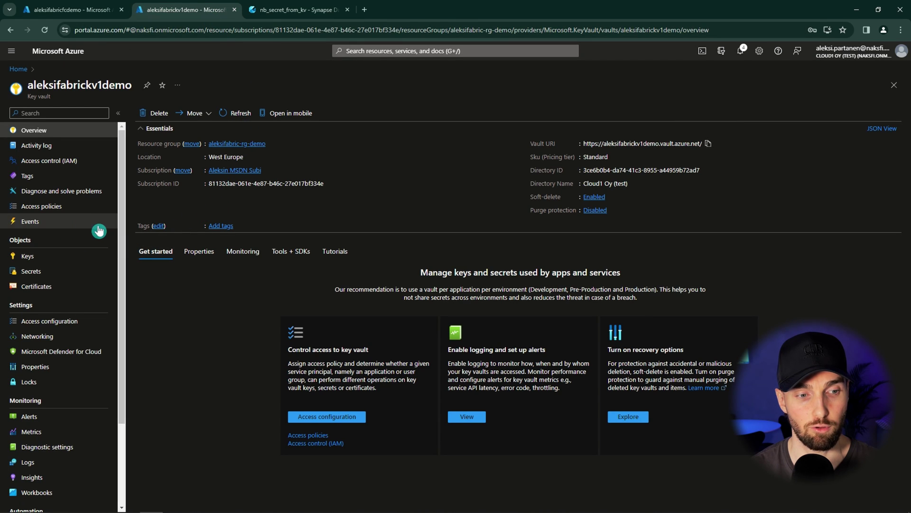
left_click(71, 164)
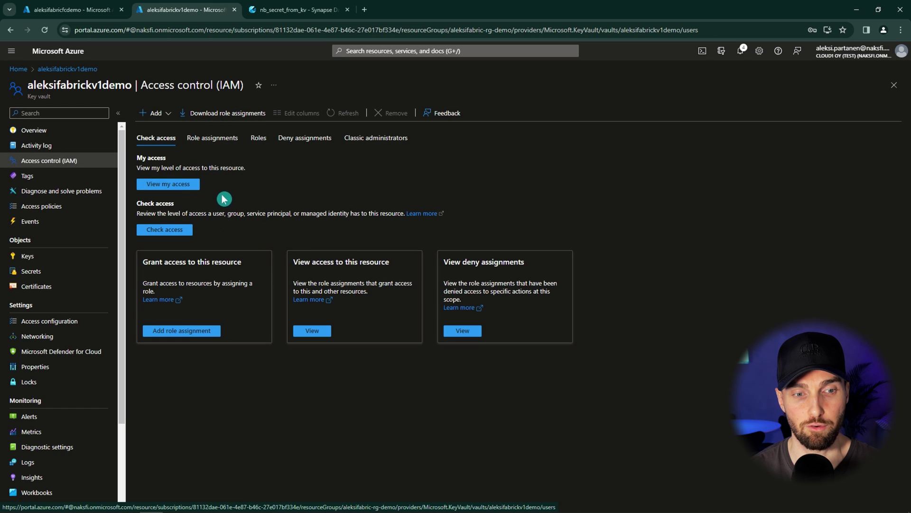
left_click(181, 188)
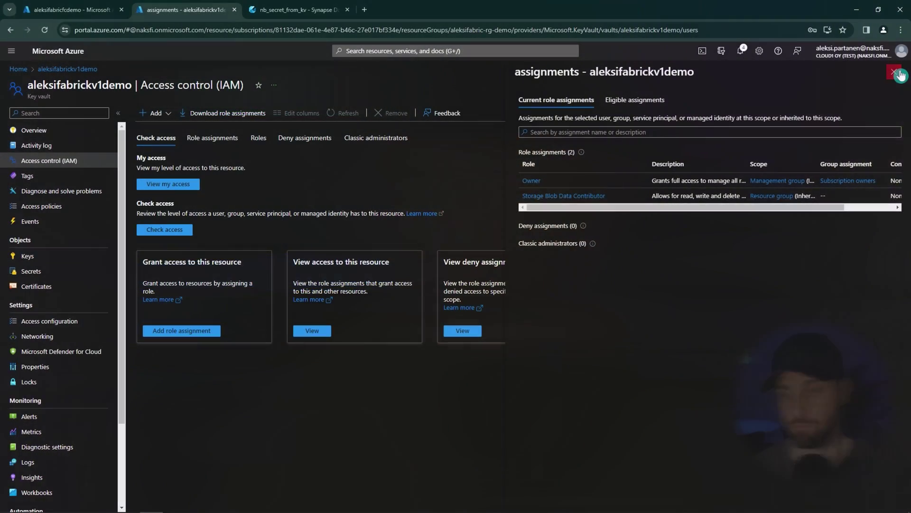
- Start a new role assignment, search 'key vault', and choose the Key Vault Secrets User role
left_click(895, 72)
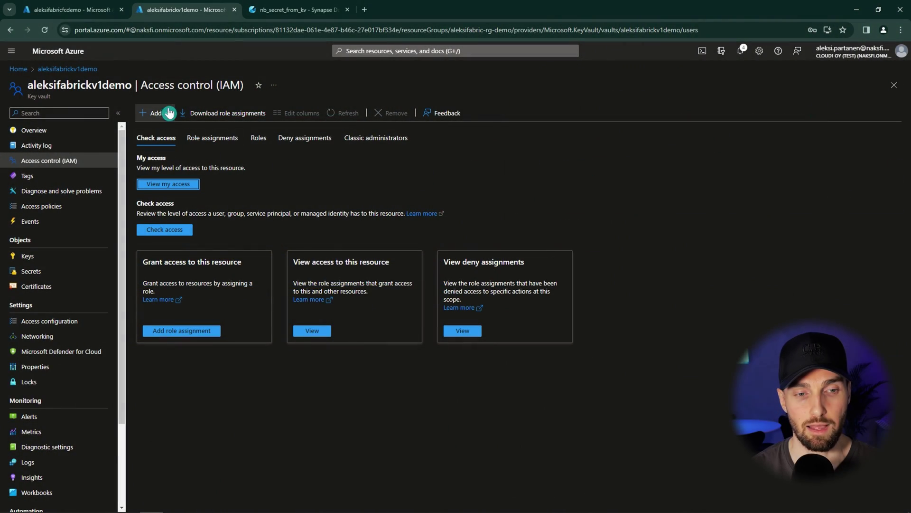
left_click(154, 113)
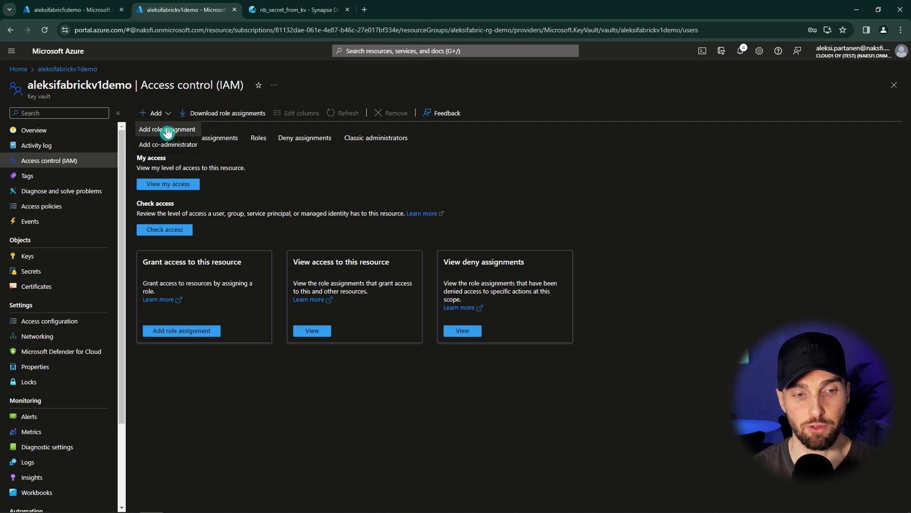
left_click(183, 117)
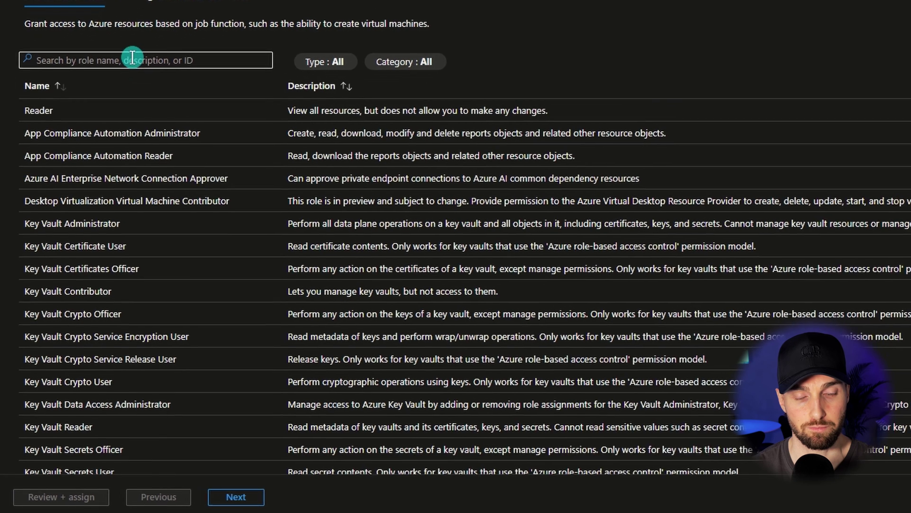
left_click(121, 61)
type("key")
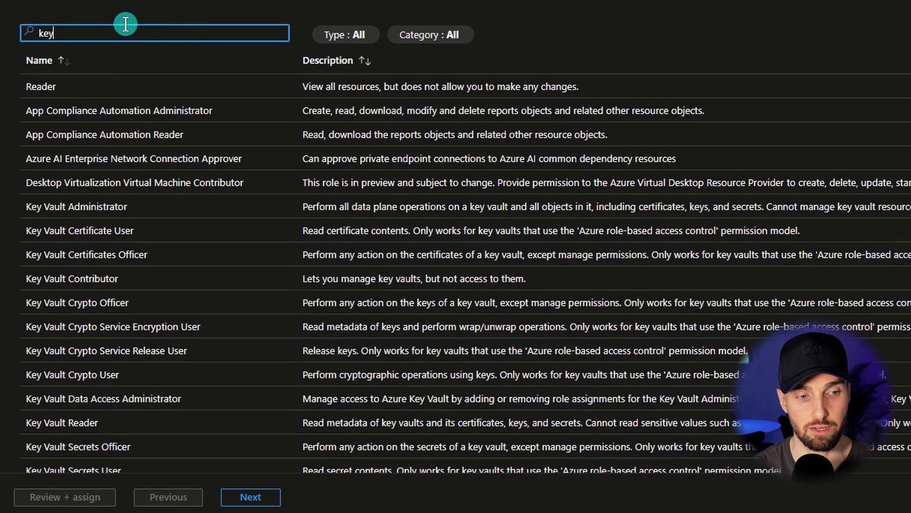
type(" vault")
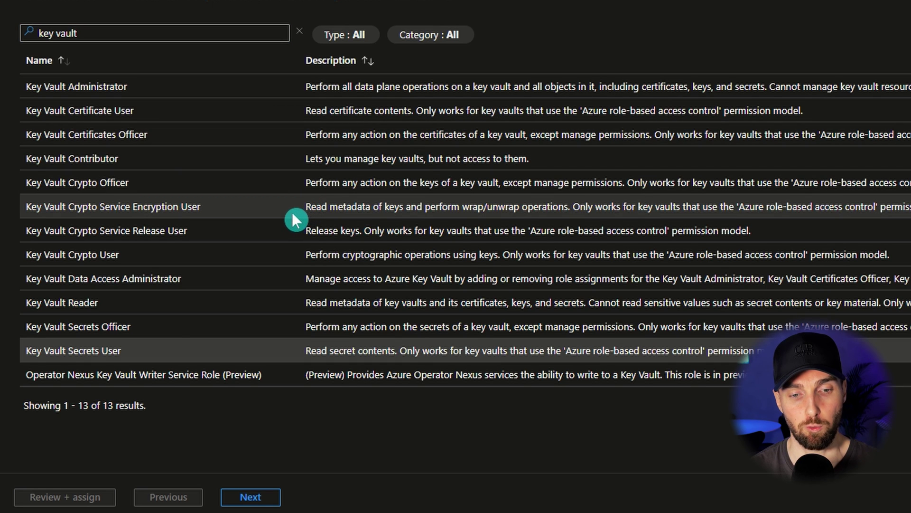
left_click(138, 352)
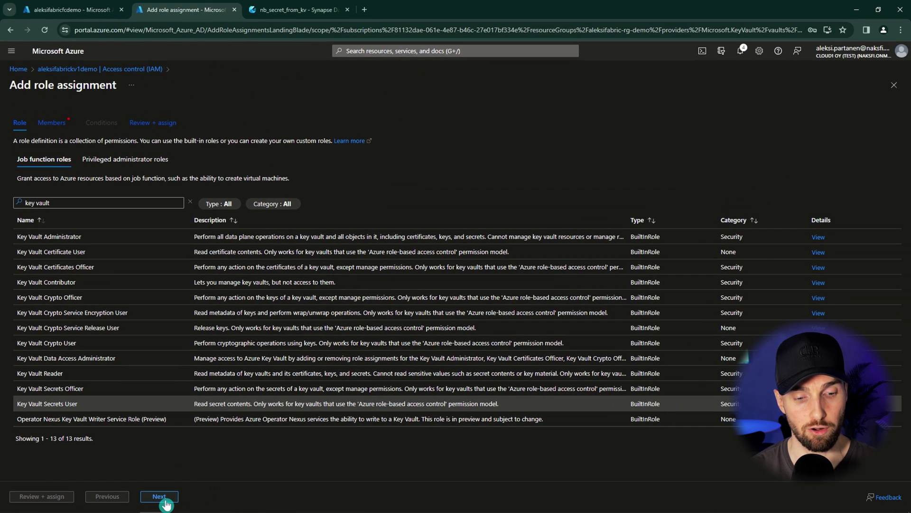
left_click(250, 496)
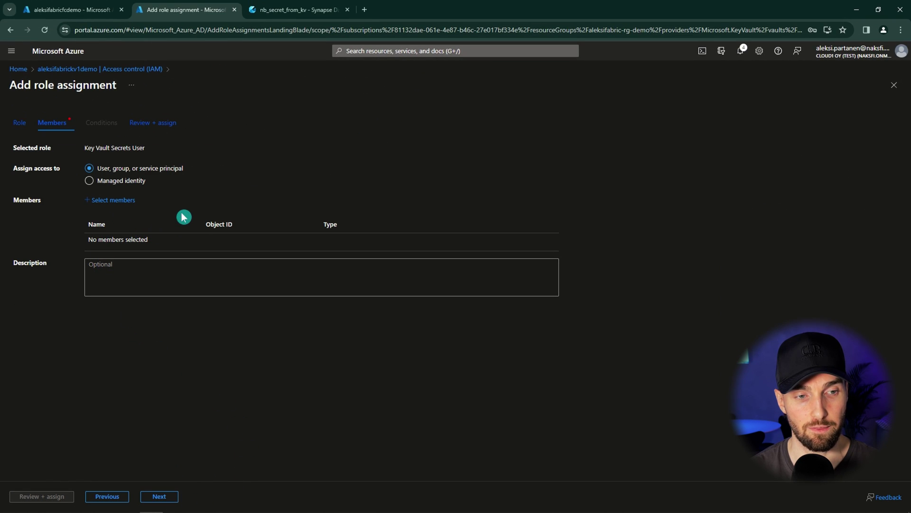
- Search for and select your own user as member, then review and assign the role
left_click(111, 201)
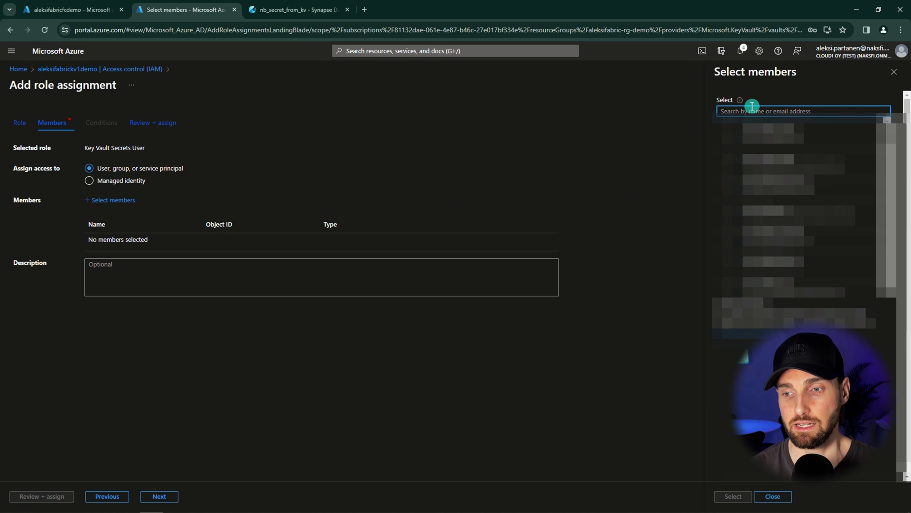
type("aleksi")
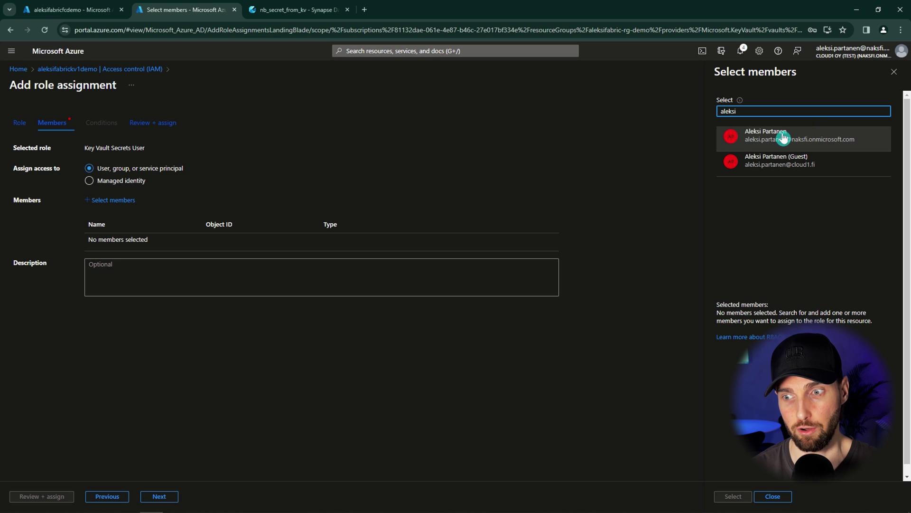
left_click(780, 136)
left_click(739, 500)
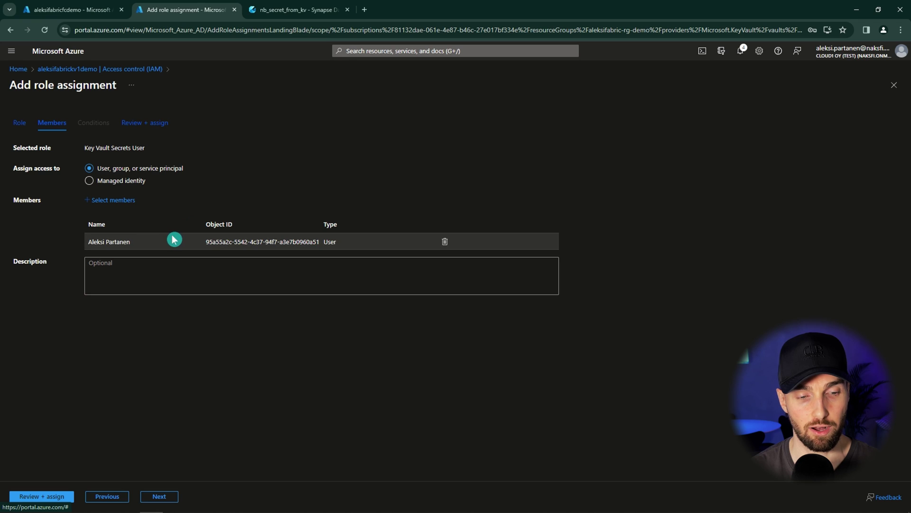
left_click(45, 497)
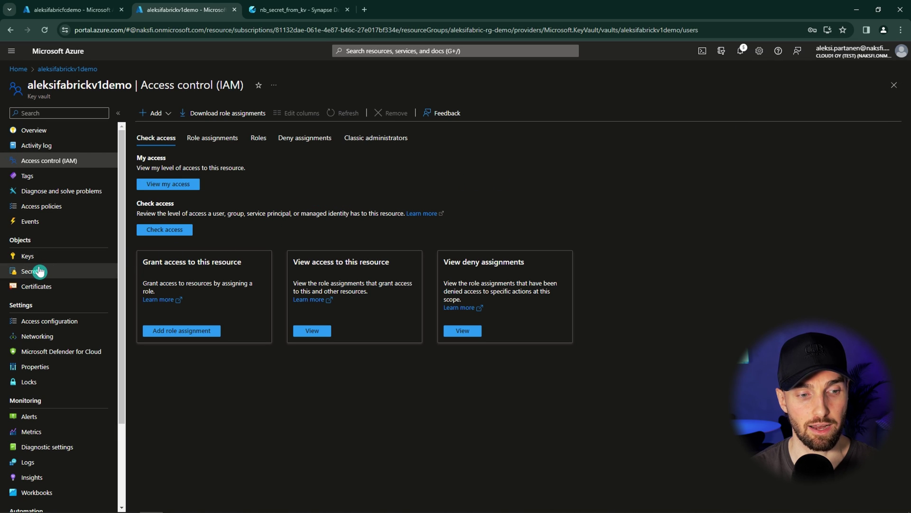
- Open the vault's Secrets list and point out fabric-notebook-test-secret and its type
left_click(53, 278)
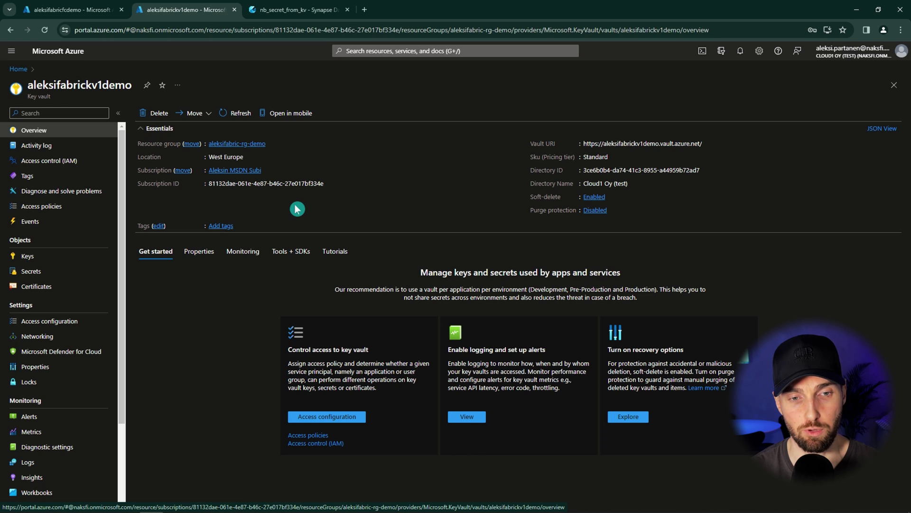
left_click(55, 277)
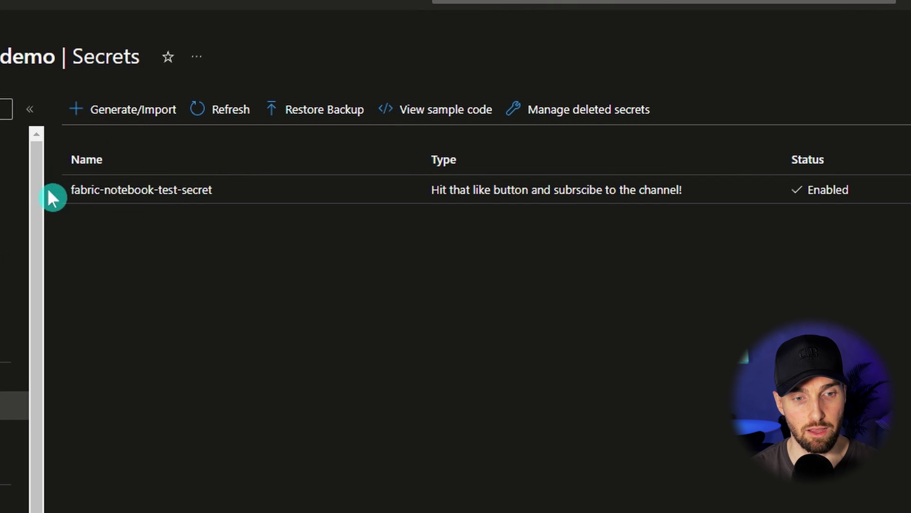
left_click_drag(207, 194, 71, 207)
left_click(674, 290)
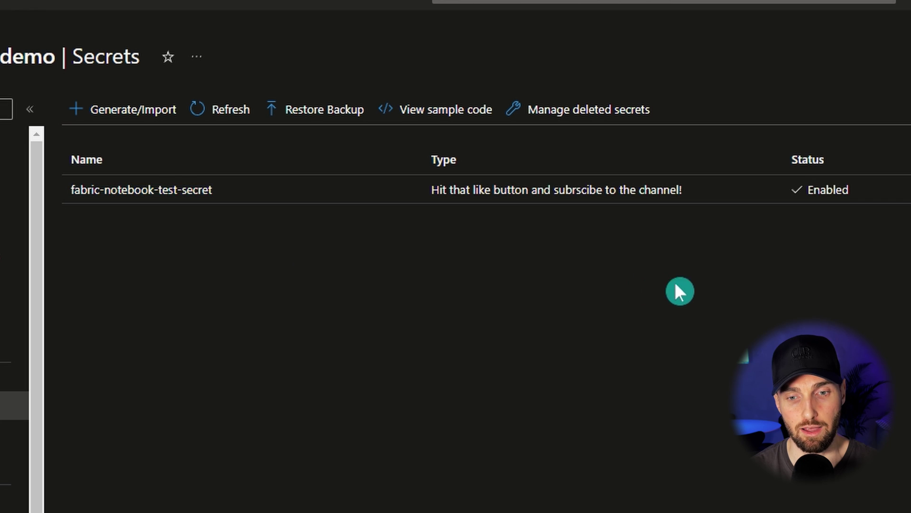
left_click_drag(683, 190, 413, 196)
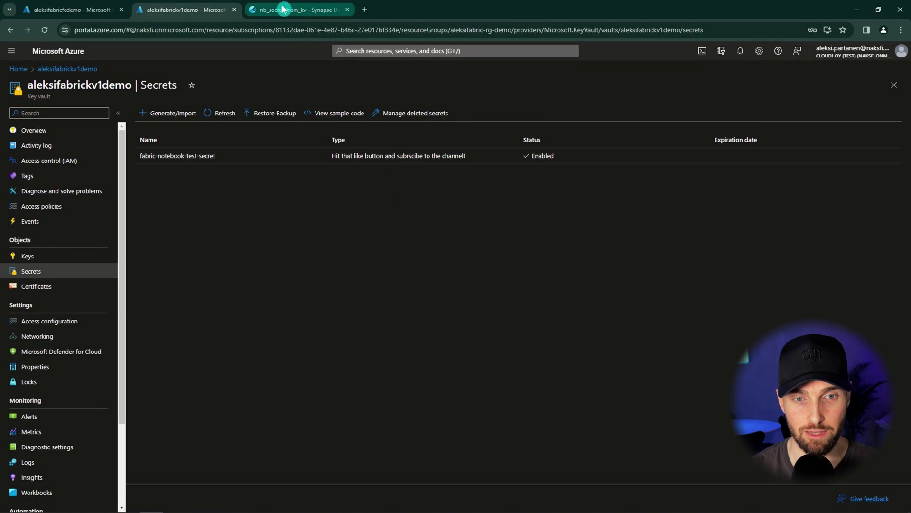
- Back in the Fabric notebook, rerun the getSecret cell with Ctrl+Enter
left_click(282, 9)
scroll(416, 219, "up", 5)
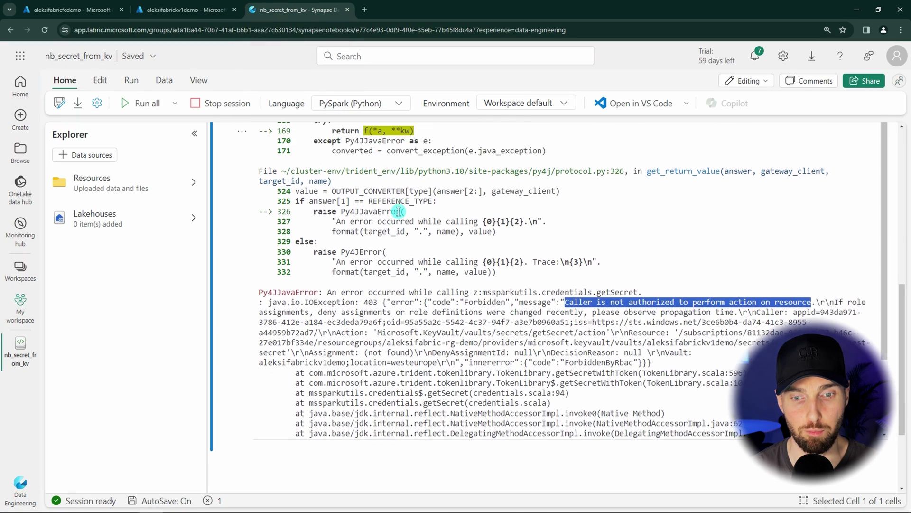
scroll(416, 220, "up", 2)
left_click(418, 169)
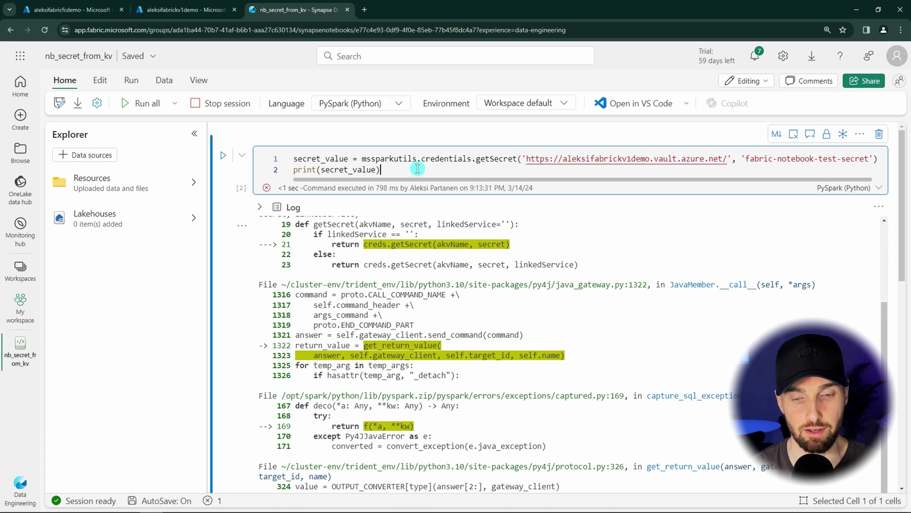
key("ctrl+Return")
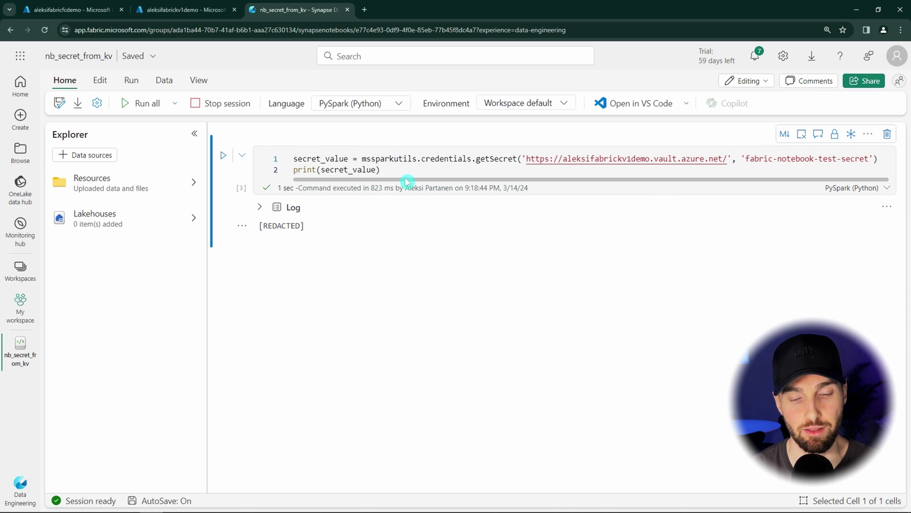
- Point out secret_value in the print line and the [REDACTED] output it produced
left_click(412, 176)
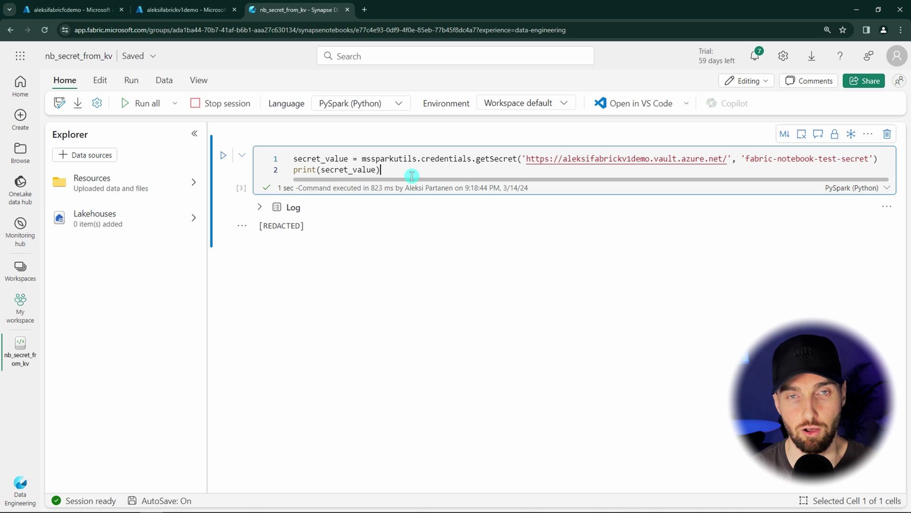
double_click(358, 172)
left_click_drag(316, 226, 250, 229)
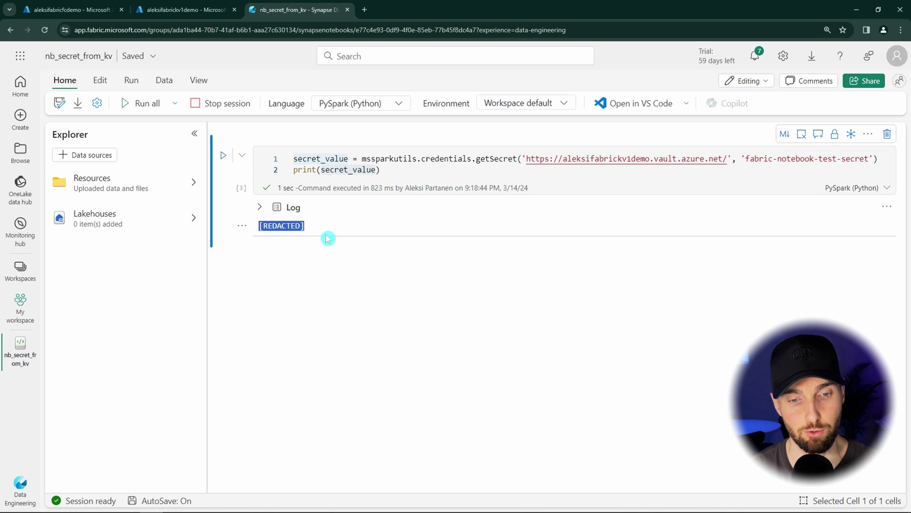
mouse_move(300, 242)
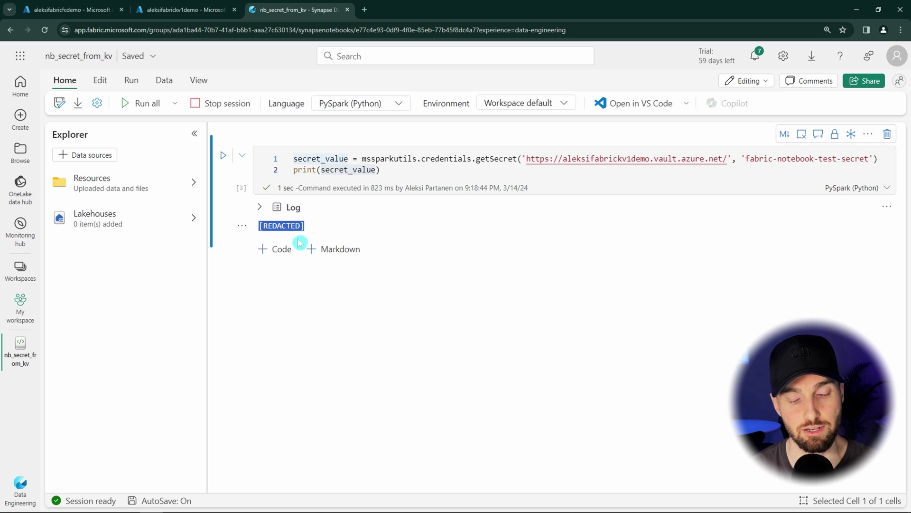